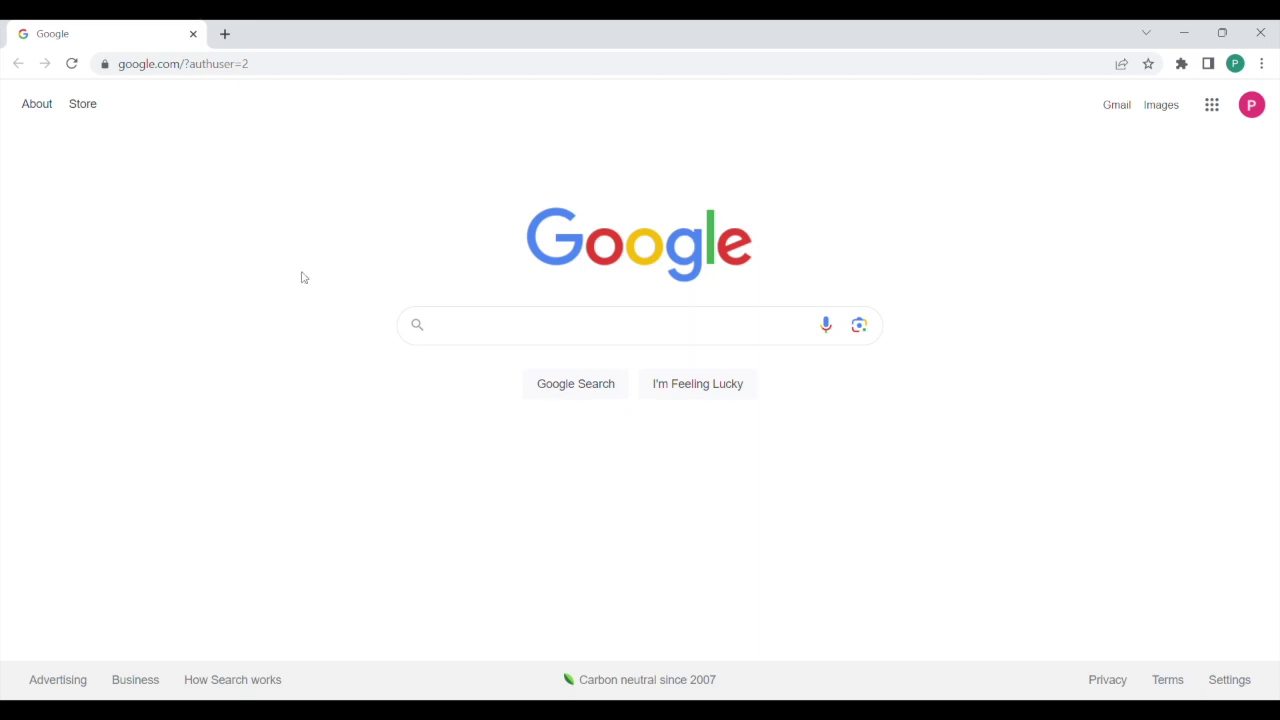
# Open Gmail from the Google homepage and go to the full settings page.
pyautogui.click(1117, 104)
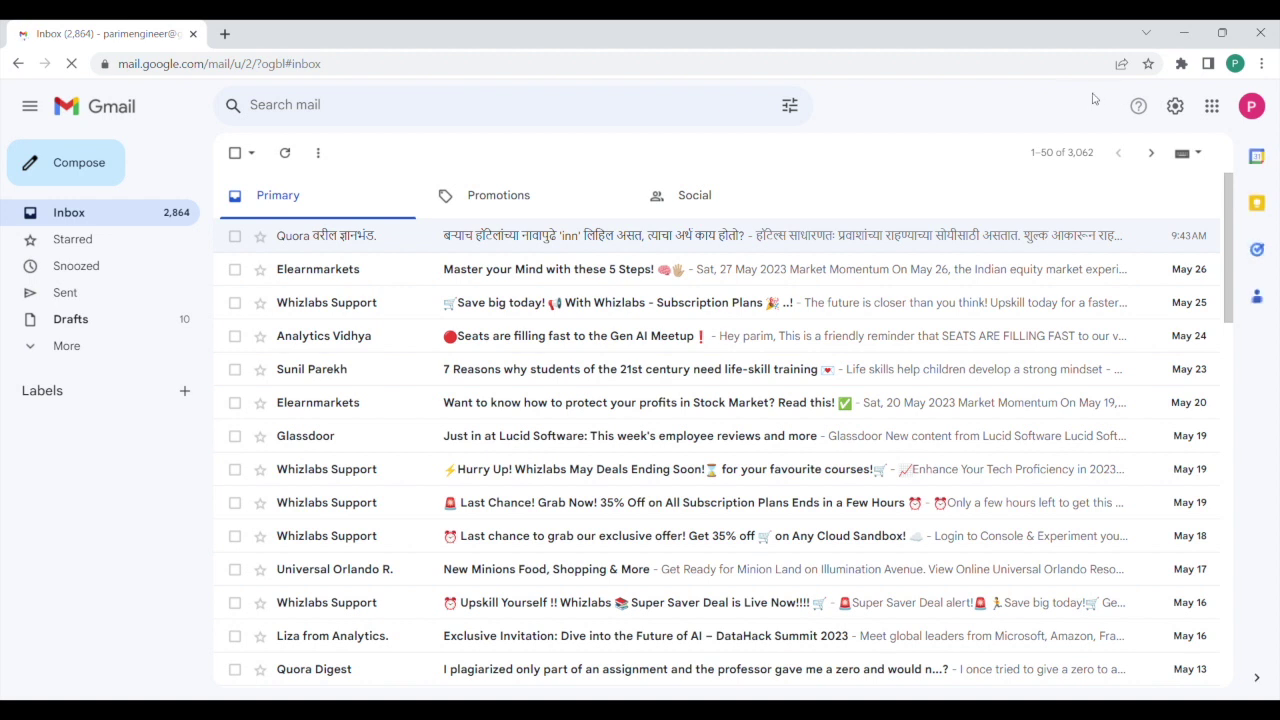
pyautogui.click(1182, 110)
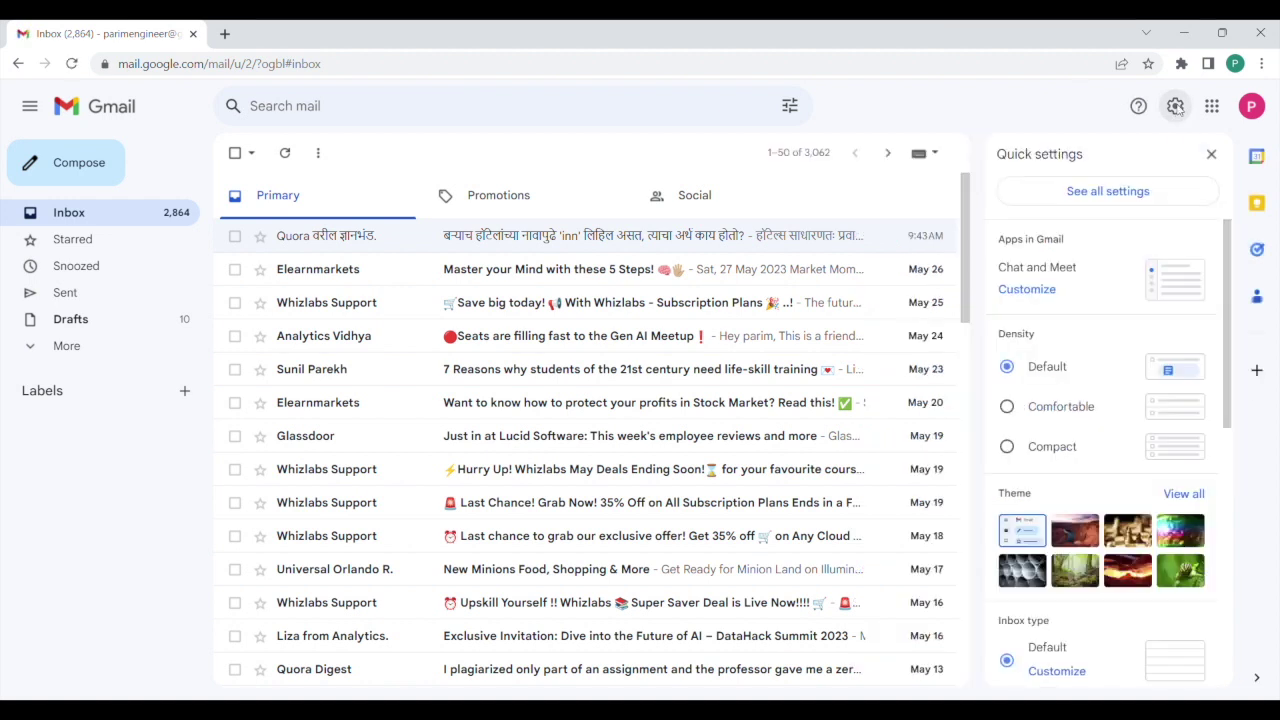
pyautogui.click(1110, 192)
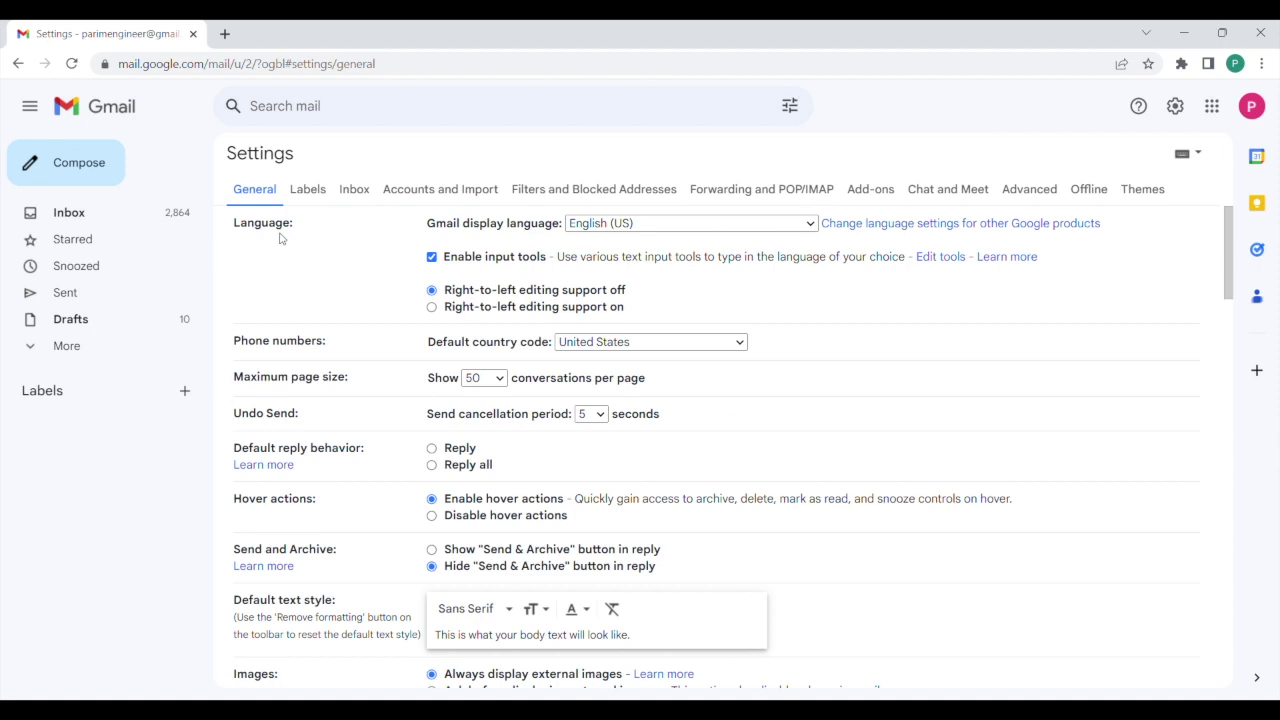
pyautogui.doubleClick(270, 231)
pyautogui.click(323, 265)
# Set the Gmail display language to हिन्दी (Hindi) and save the changes.
pyautogui.click(672, 436)
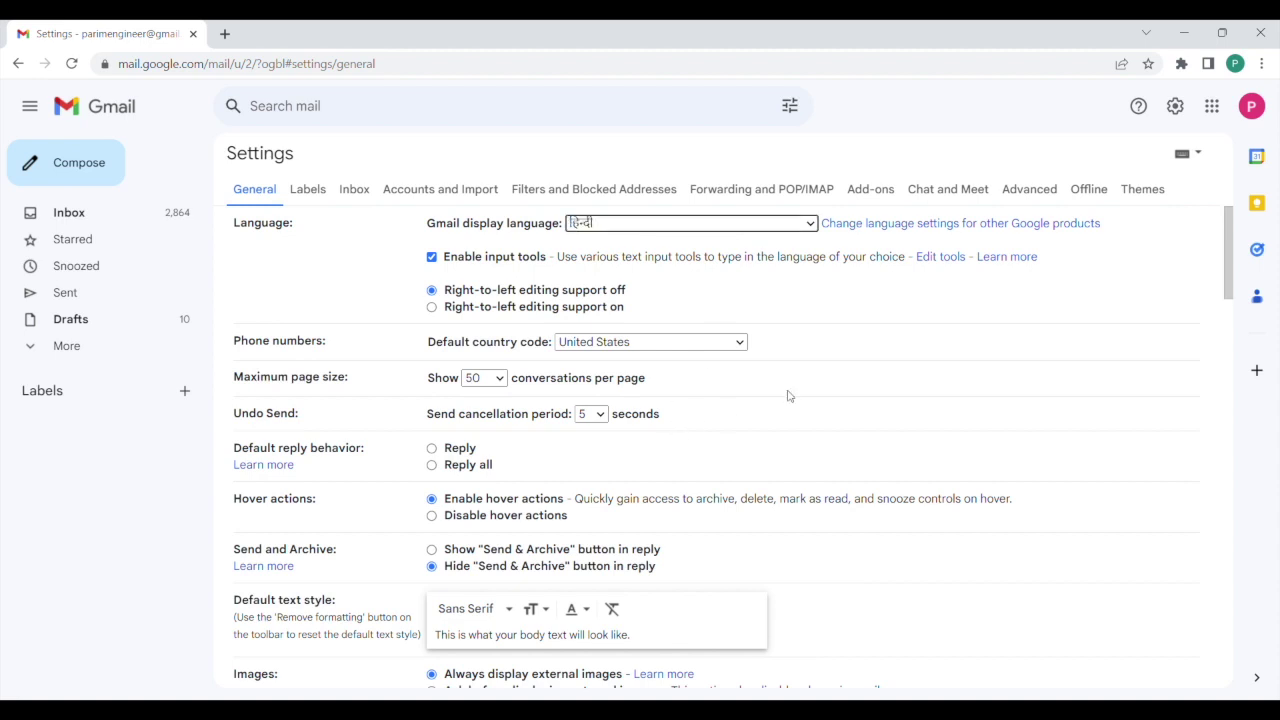
pyautogui.scroll(-4, 787, 396)
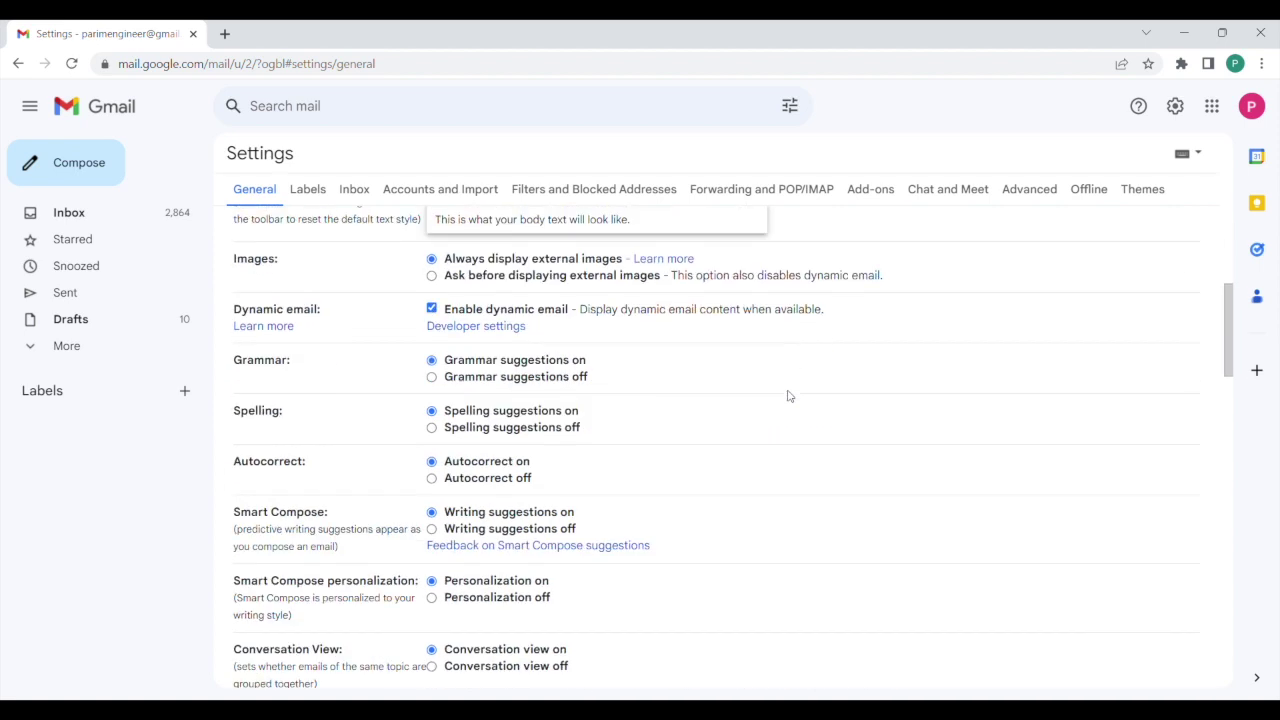
pyautogui.scroll(-4, 787, 396)
pyautogui.scroll(-4, 787, 396)
pyautogui.scroll(-4, 787, 396)
pyautogui.scroll(-2, 787, 396)
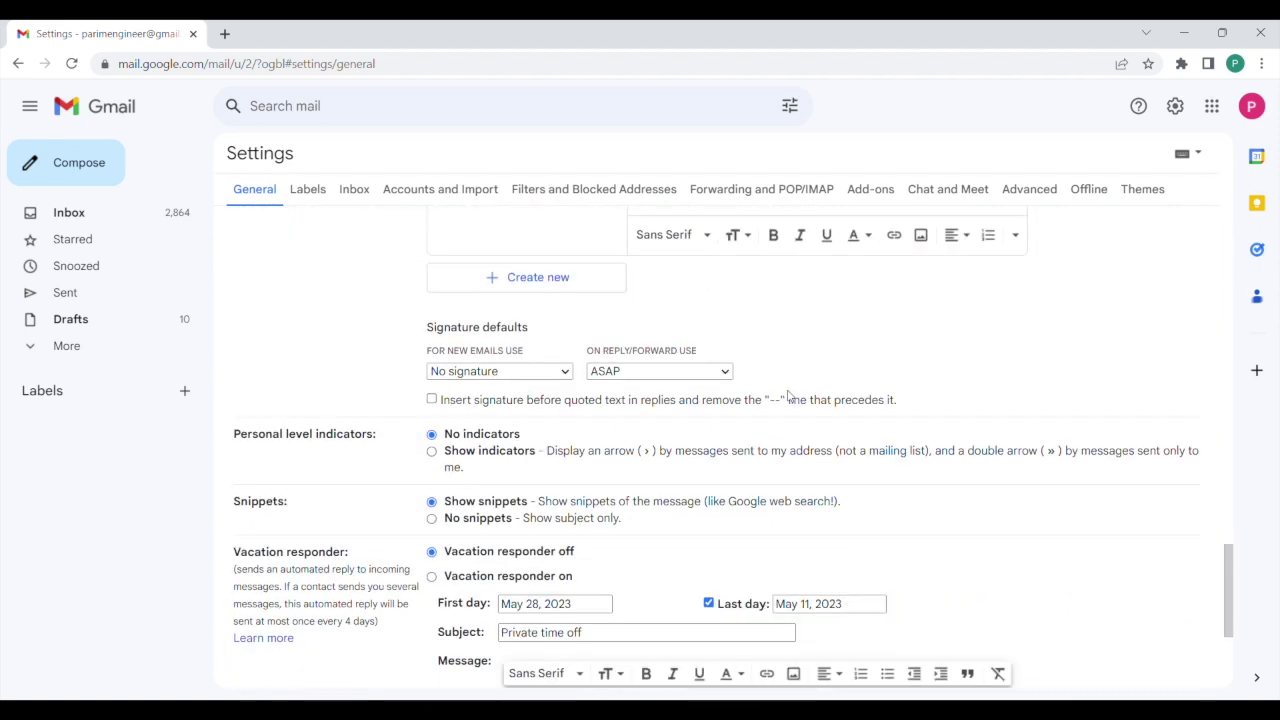
pyautogui.scroll(-3, 787, 396)
pyautogui.click(684, 604)
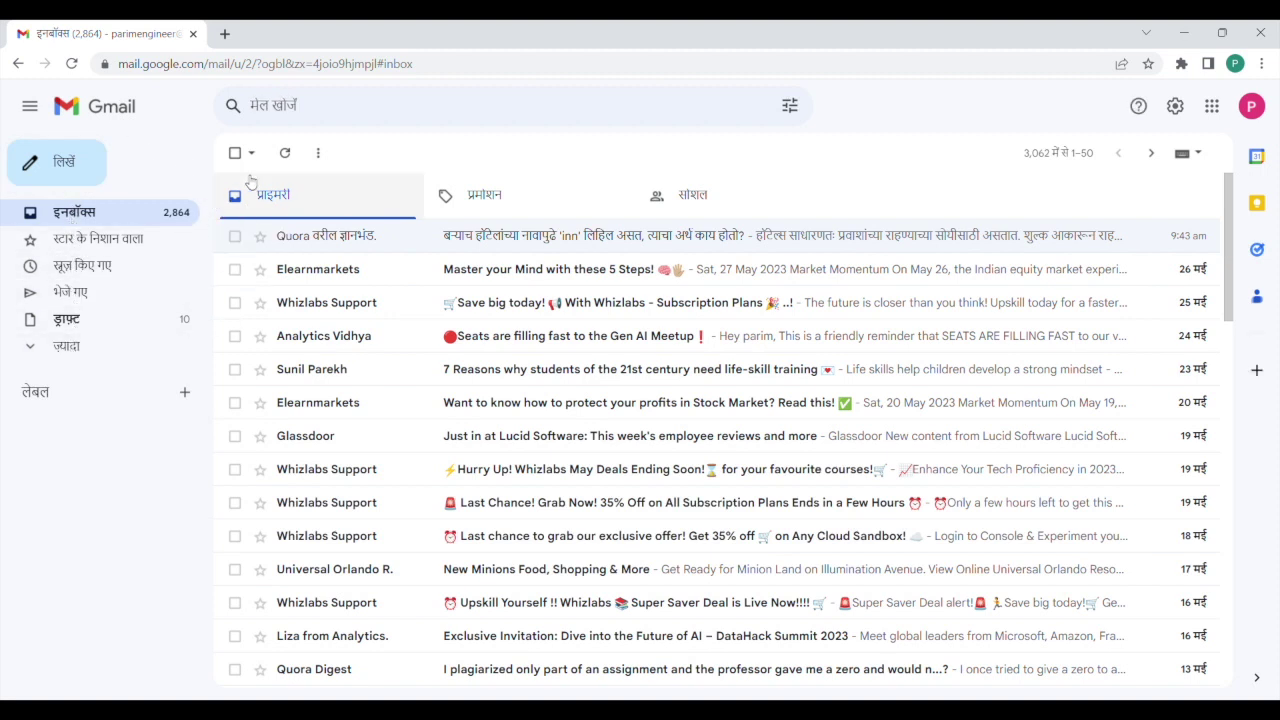
# Open a blank Compose (लिखें) message to view the Hindi interface labels.
pyautogui.click(71, 170)
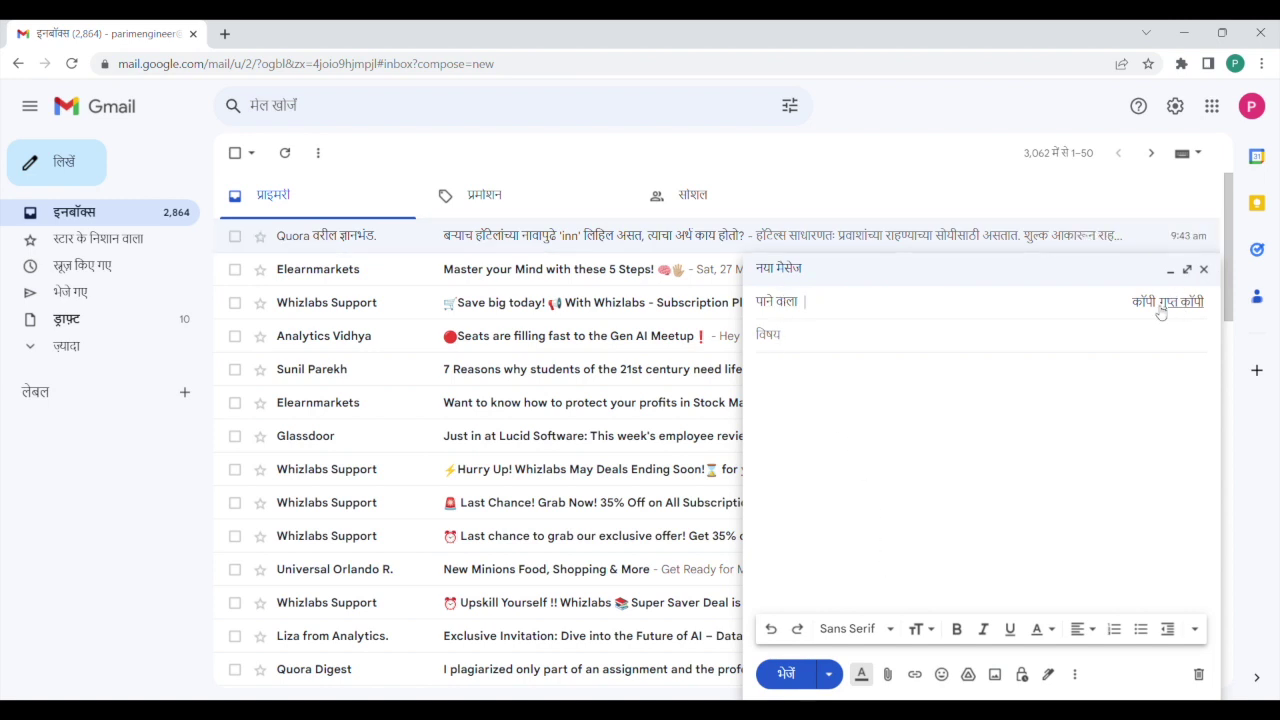
# Close the blank message and save English (US) as the display language again.
pyautogui.click(1205, 270)
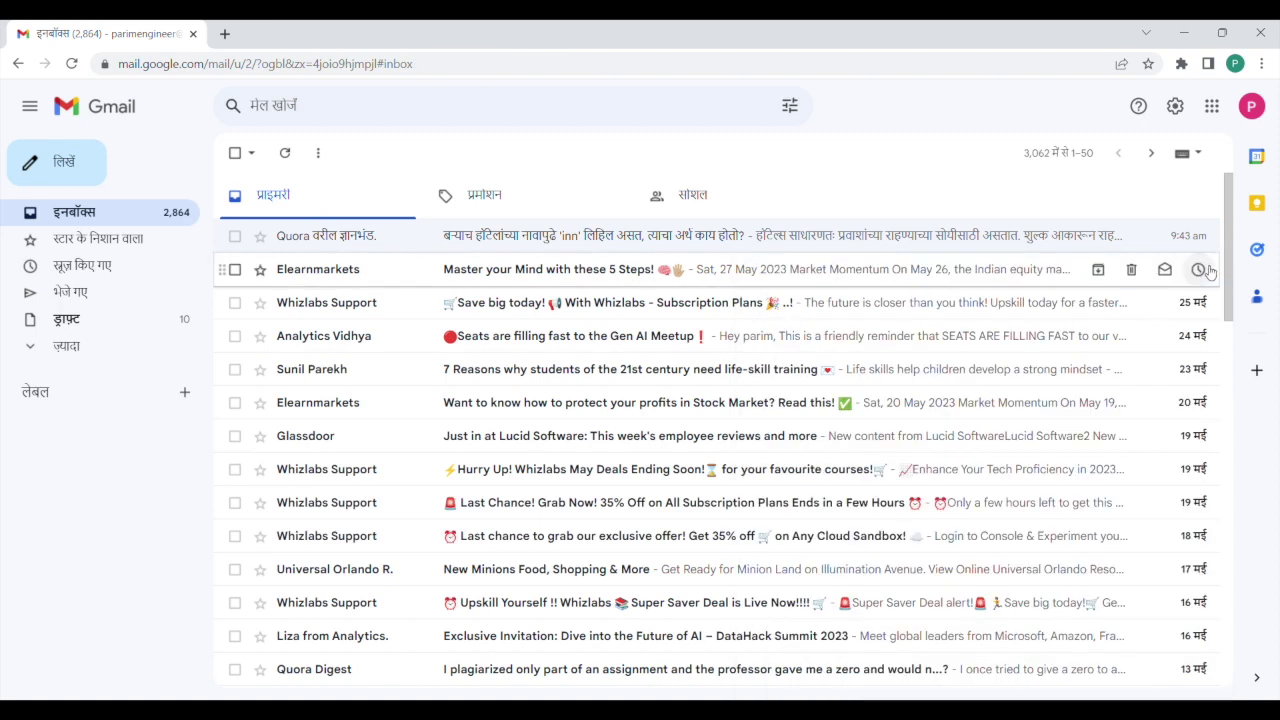
pyautogui.click(1176, 106)
pyautogui.click(1100, 232)
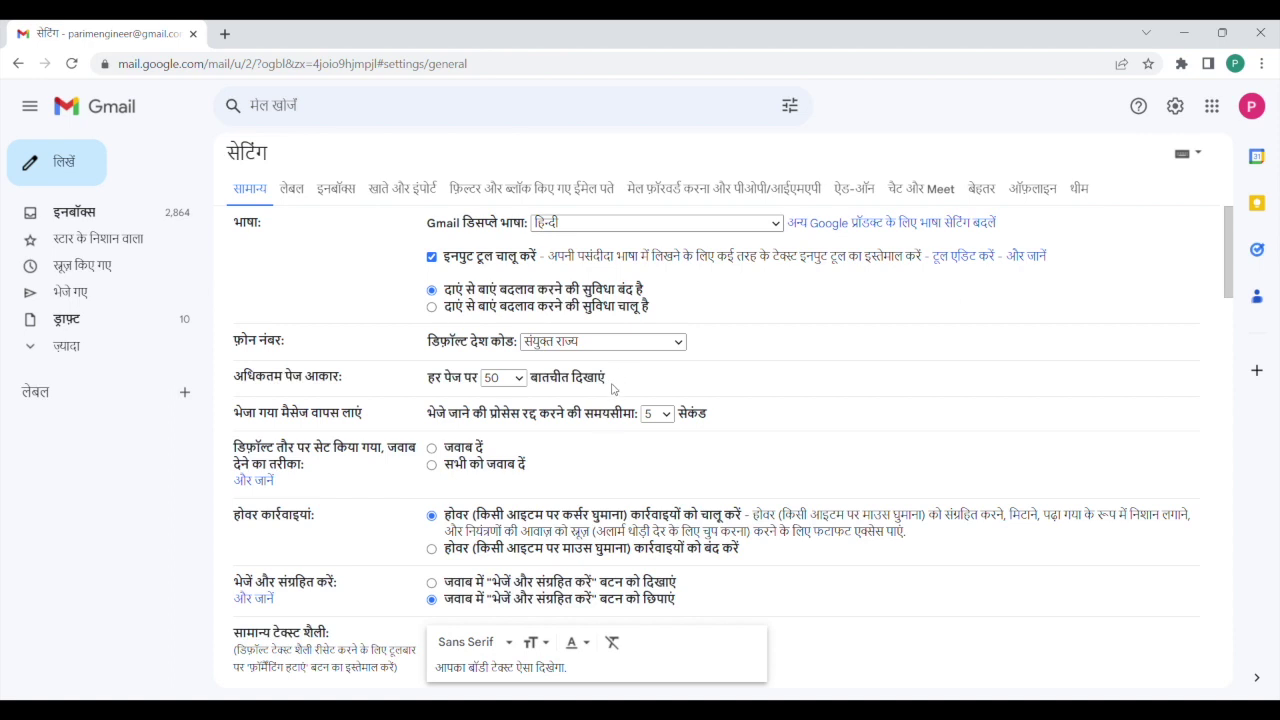
pyautogui.scroll(-4, 850, 480)
pyautogui.scroll(-10, 850, 480)
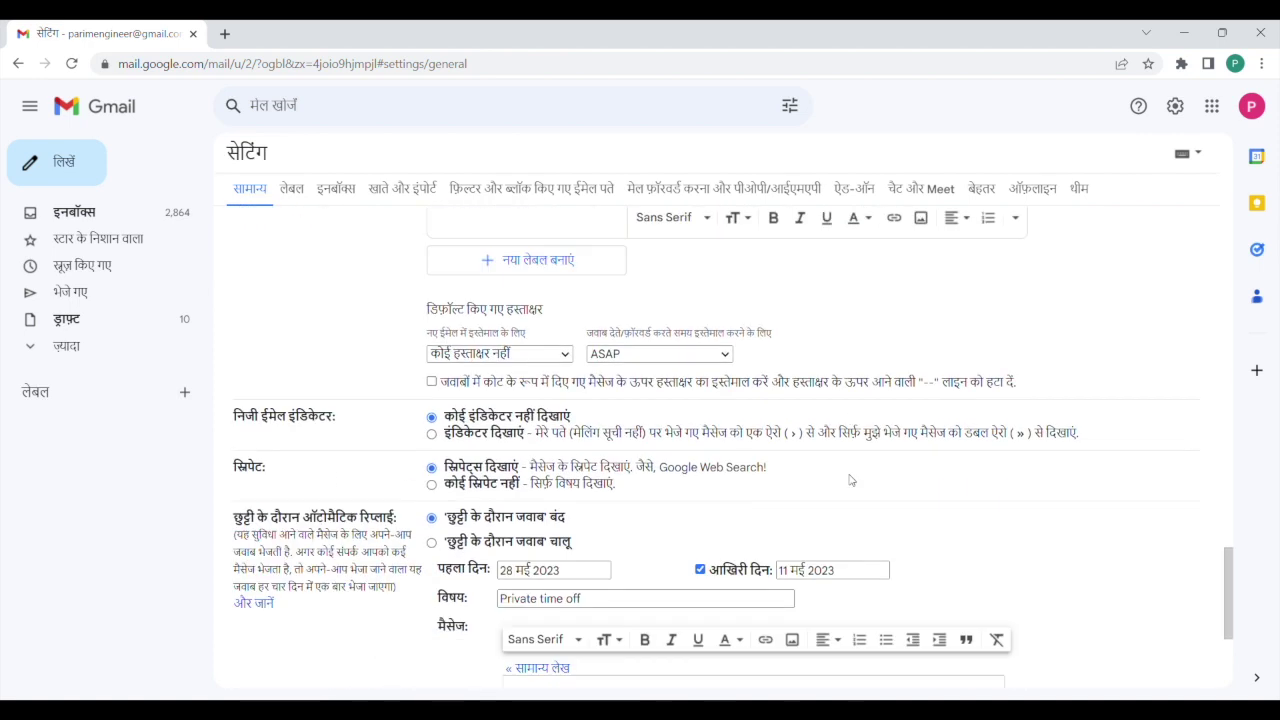
pyautogui.scroll(-3, 850, 480)
pyautogui.click(694, 589)
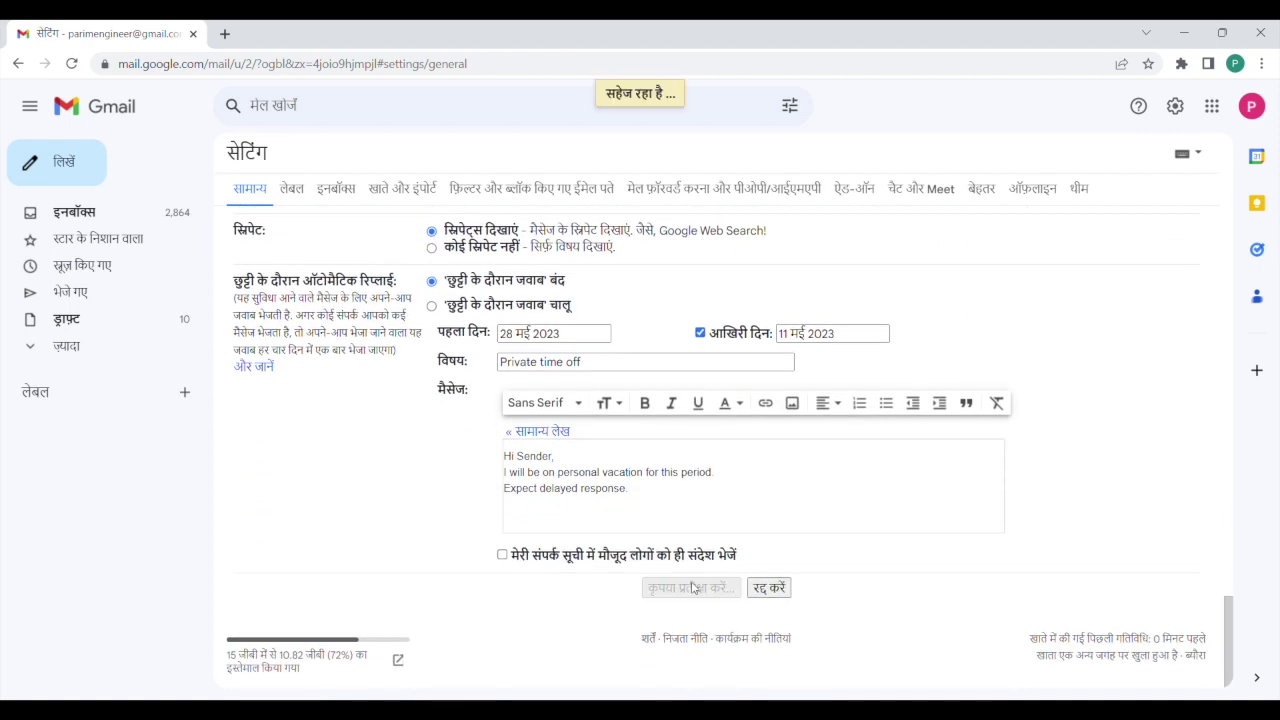
# In General settings, toggle Enable input tools off and back on to bring up the Input Tools dialog.
pyautogui.click(1176, 107)
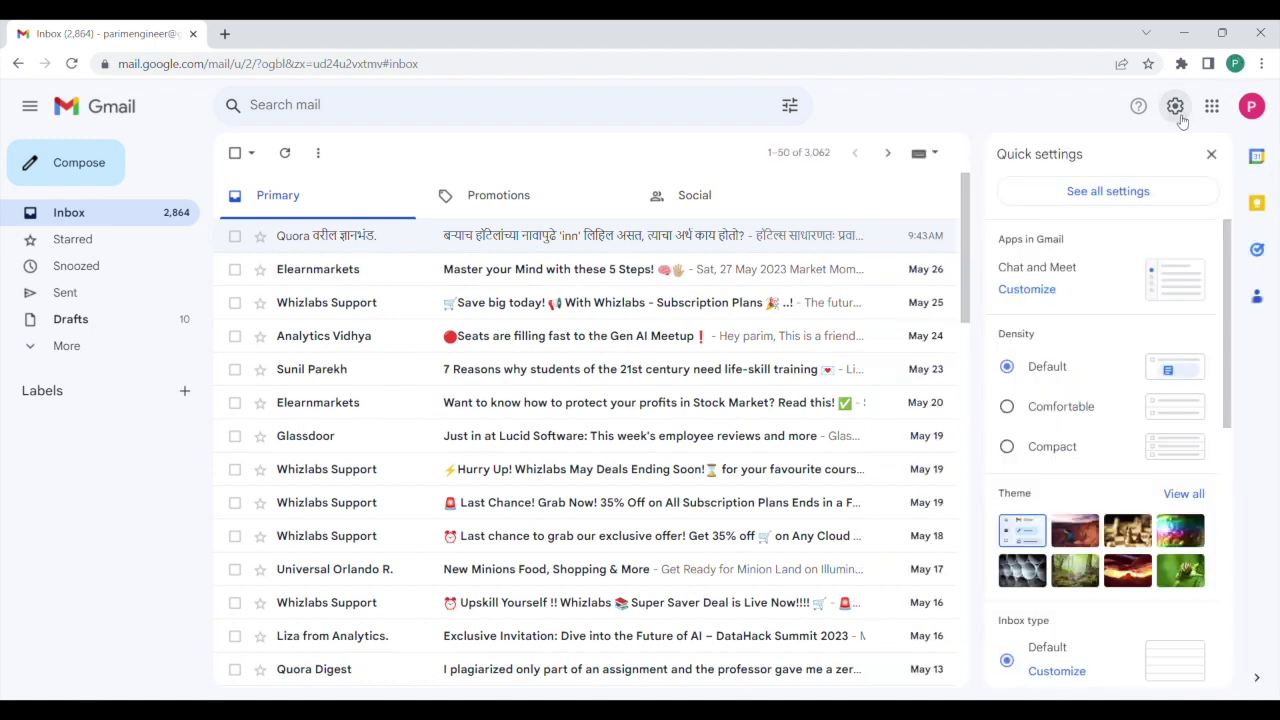
pyautogui.click(1100, 204)
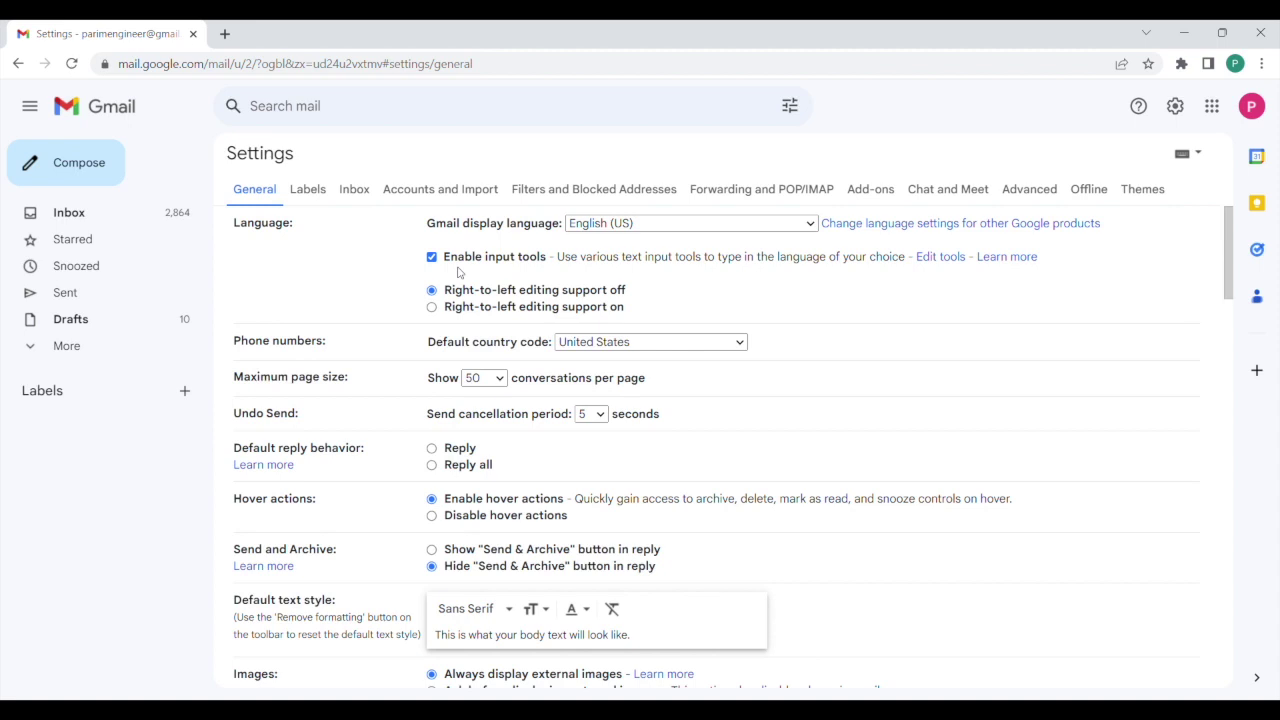
pyautogui.click(432, 258)
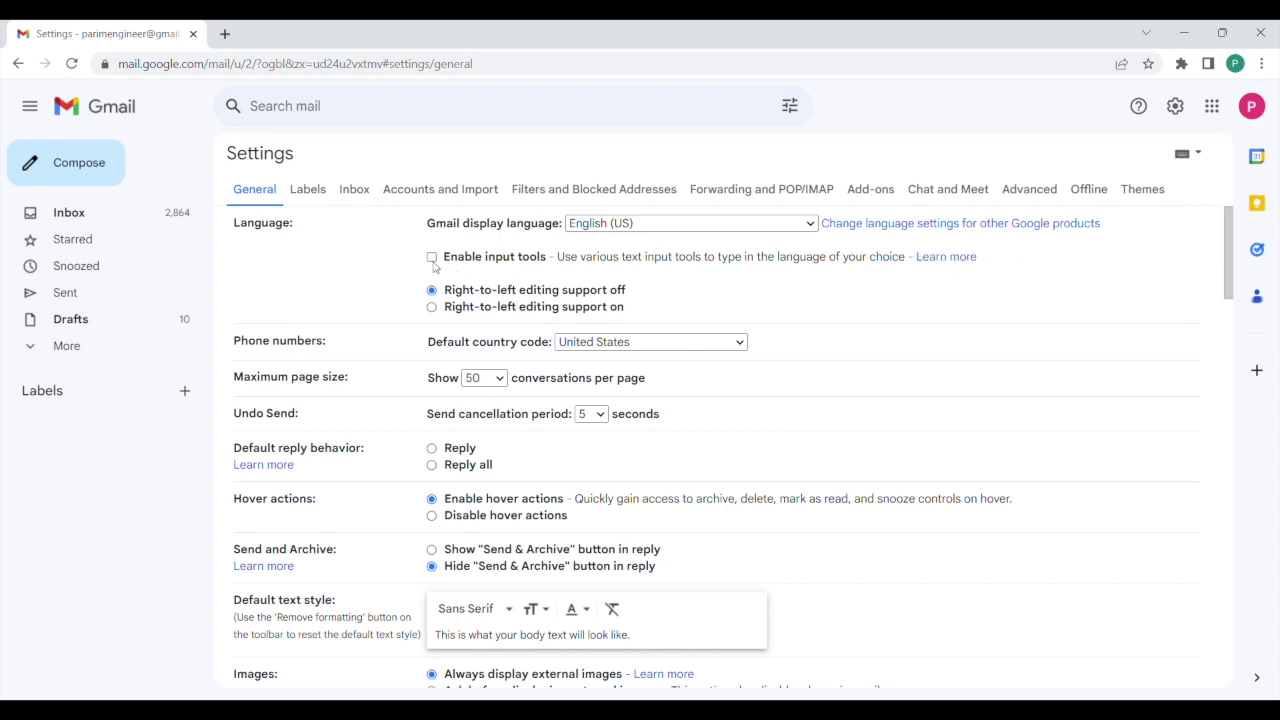
pyautogui.click(433, 260)
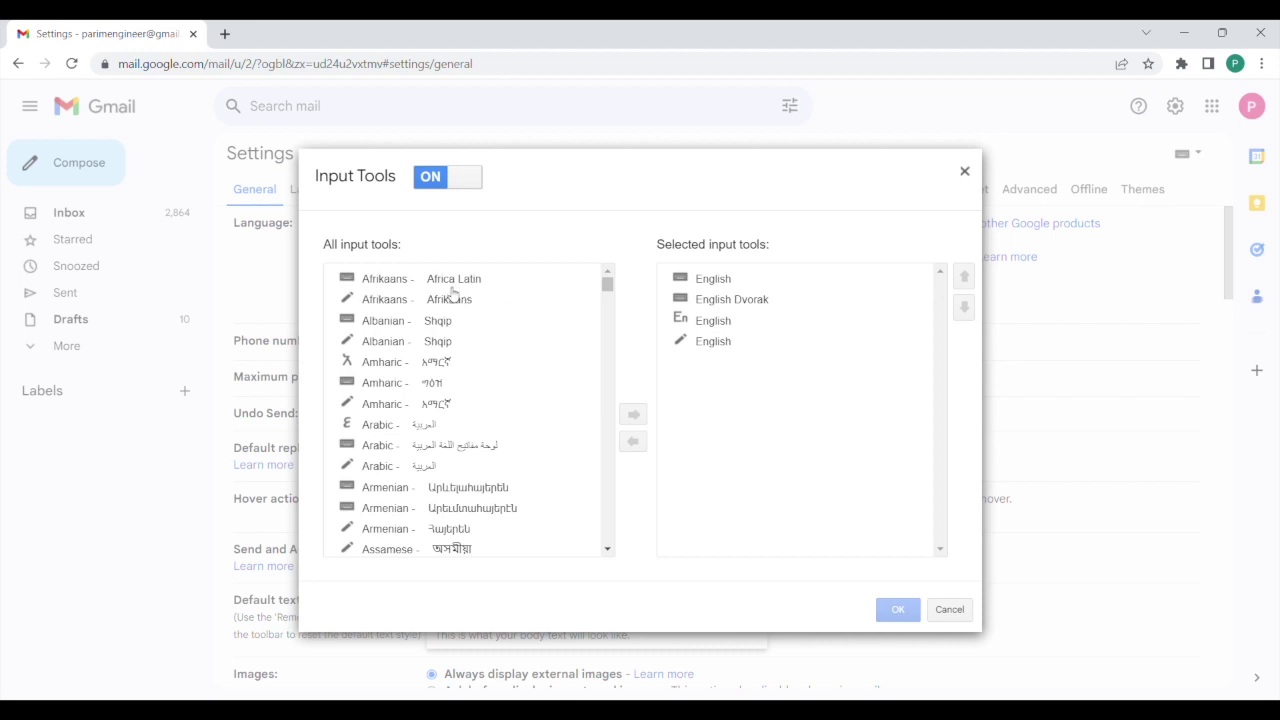
# Move French - Français (keyboard) into the selected input tools and confirm with OK.
pyautogui.scroll(-5, 538, 470)
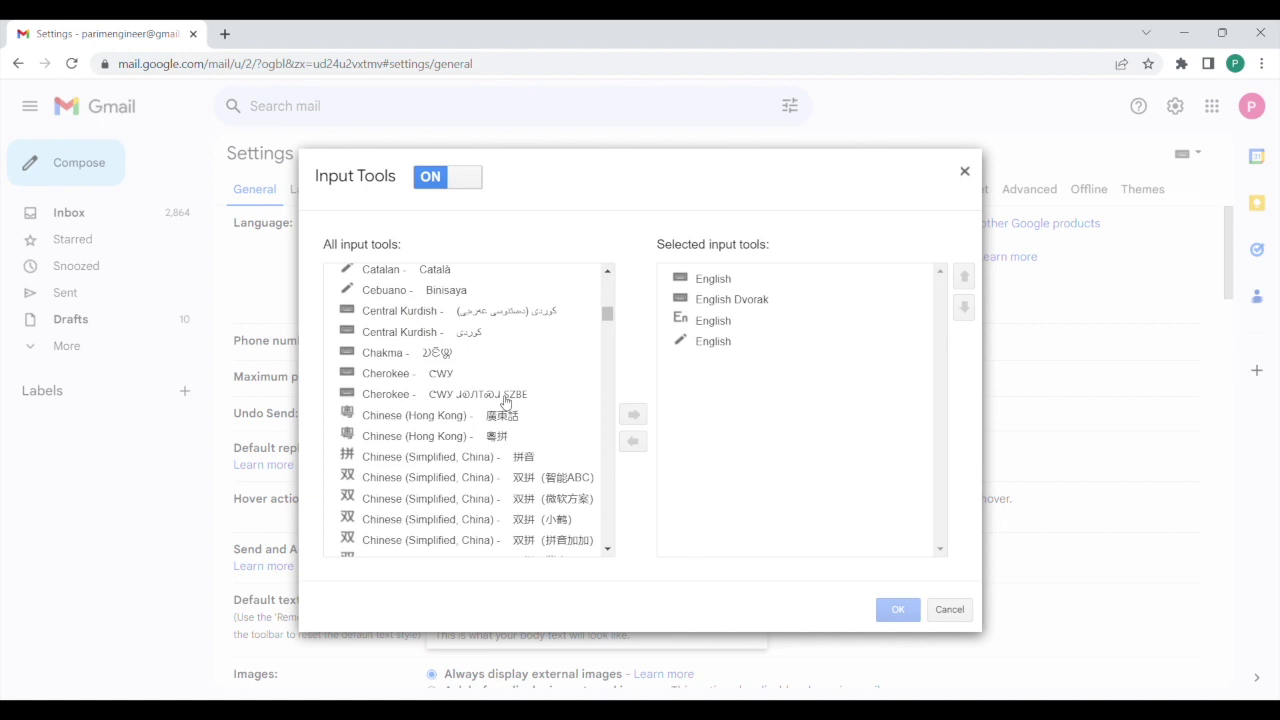
pyautogui.moveTo(607, 316); pyautogui.dragTo(606, 283)
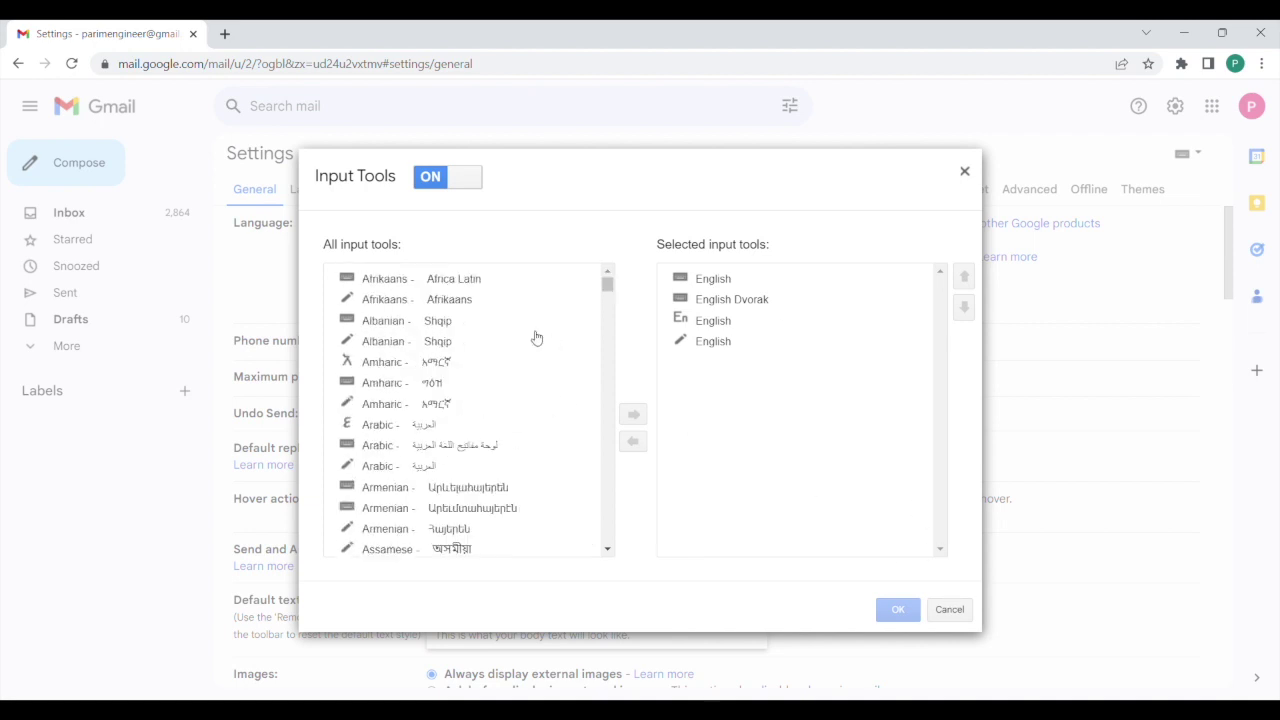
pyautogui.scroll(-2, 476, 468)
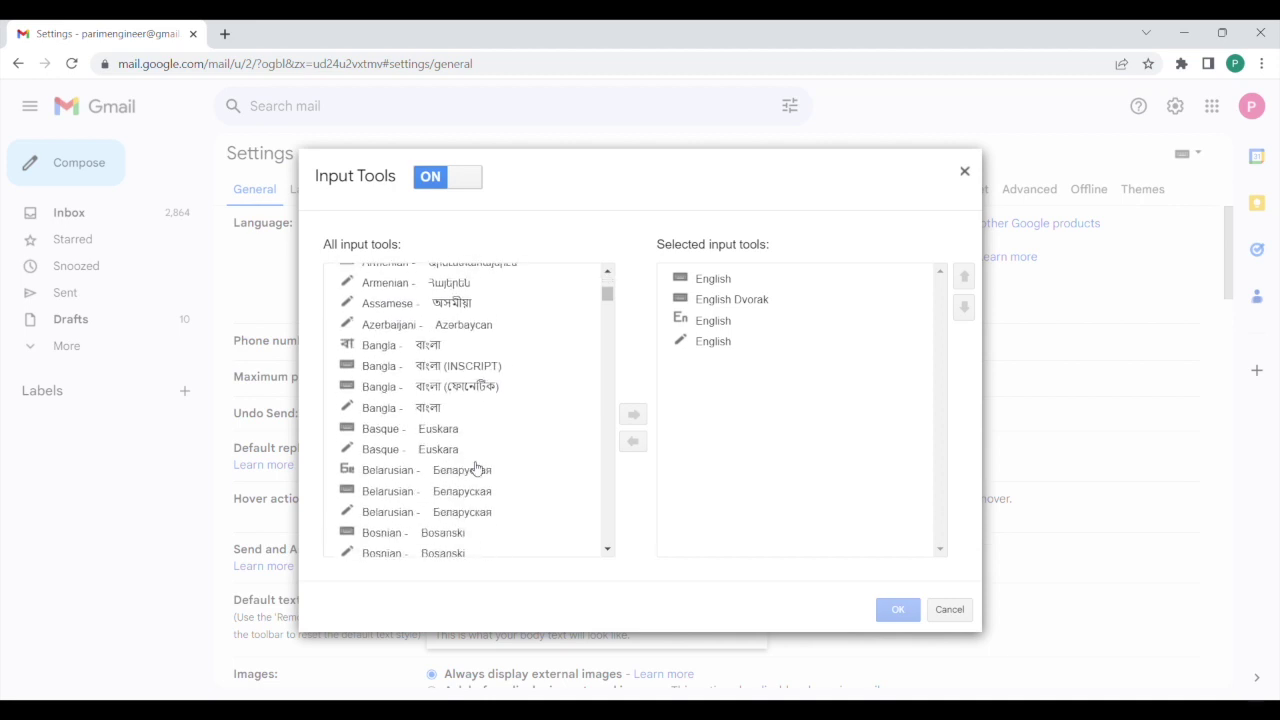
pyautogui.scroll(-3, 476, 468)
pyautogui.scroll(-3, 476, 468)
pyautogui.scroll(-3, 476, 468)
pyautogui.scroll(-3, 476, 468)
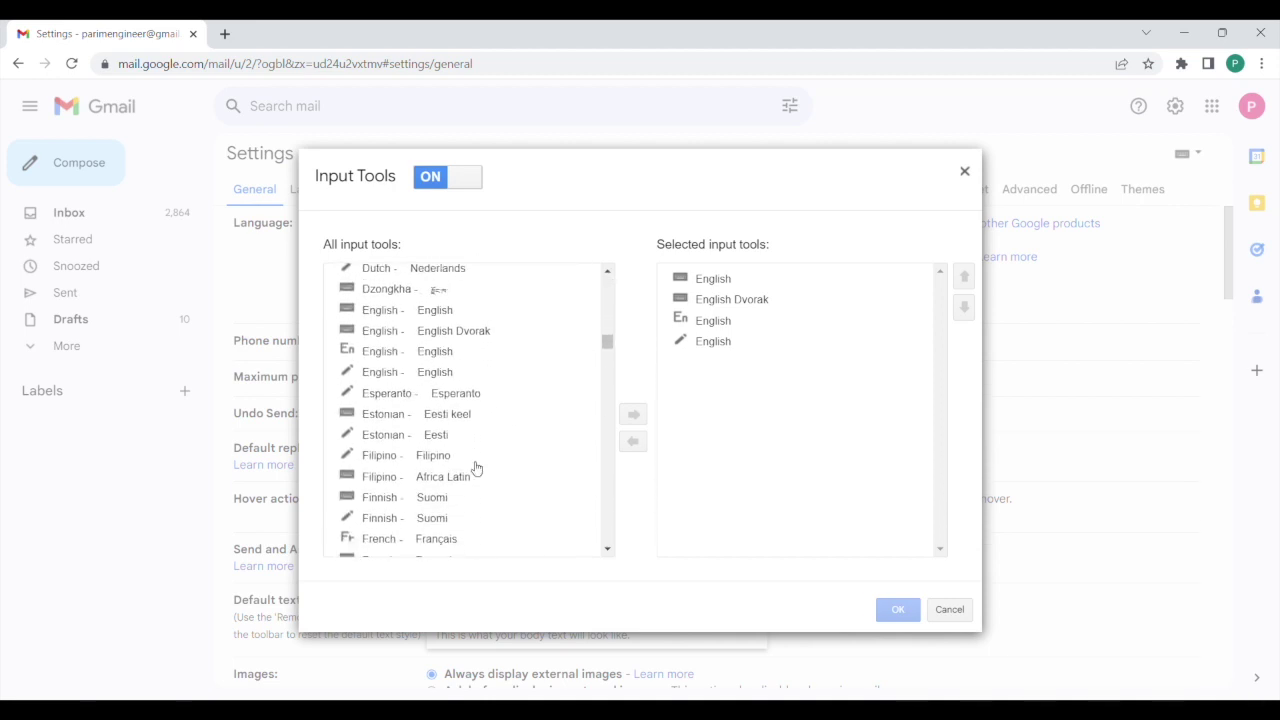
pyautogui.scroll(-3, 476, 468)
pyautogui.scroll(-3, 476, 468)
pyautogui.scroll(-3, 476, 468)
pyautogui.scroll(-1, 476, 468)
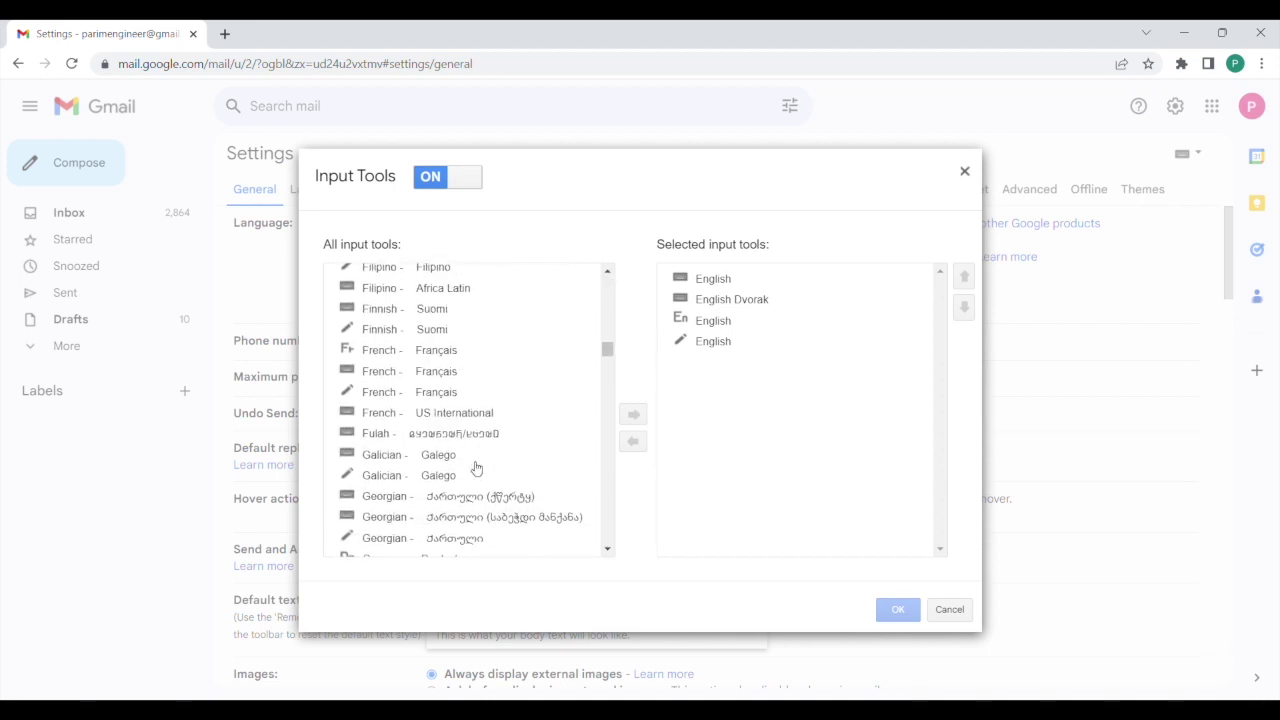
pyautogui.scroll(-1, 475, 468)
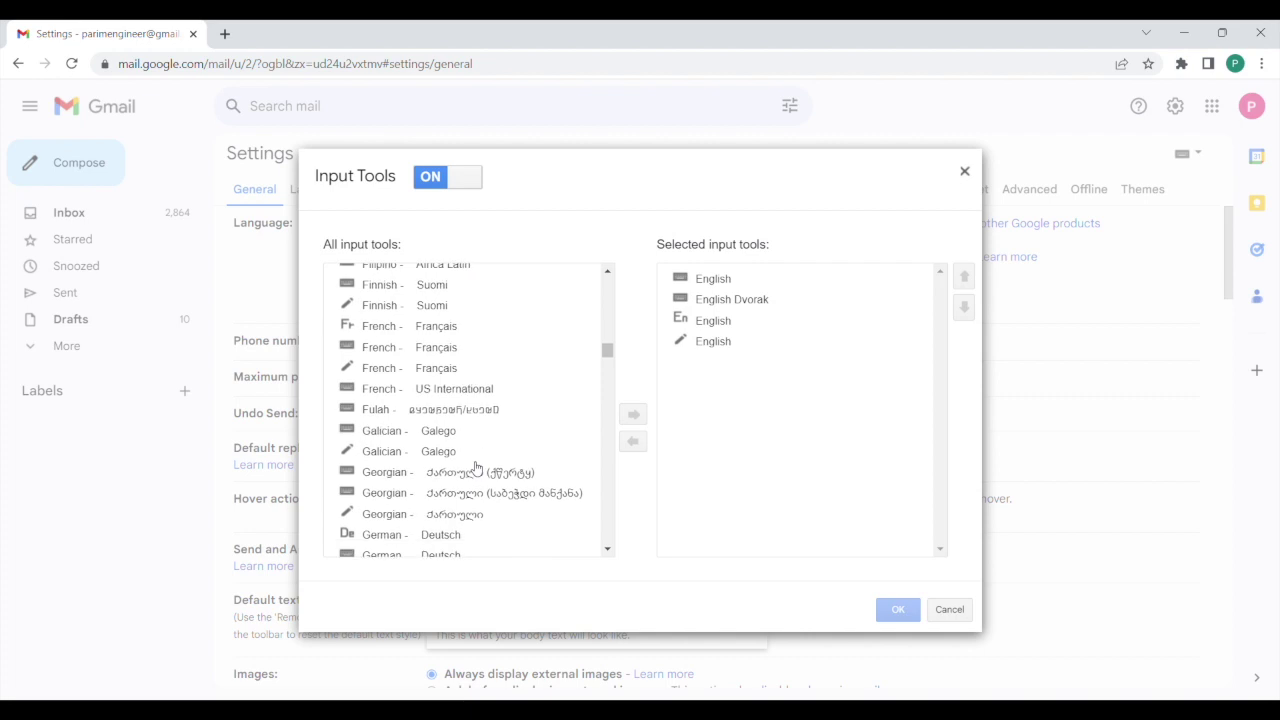
pyautogui.click(437, 353)
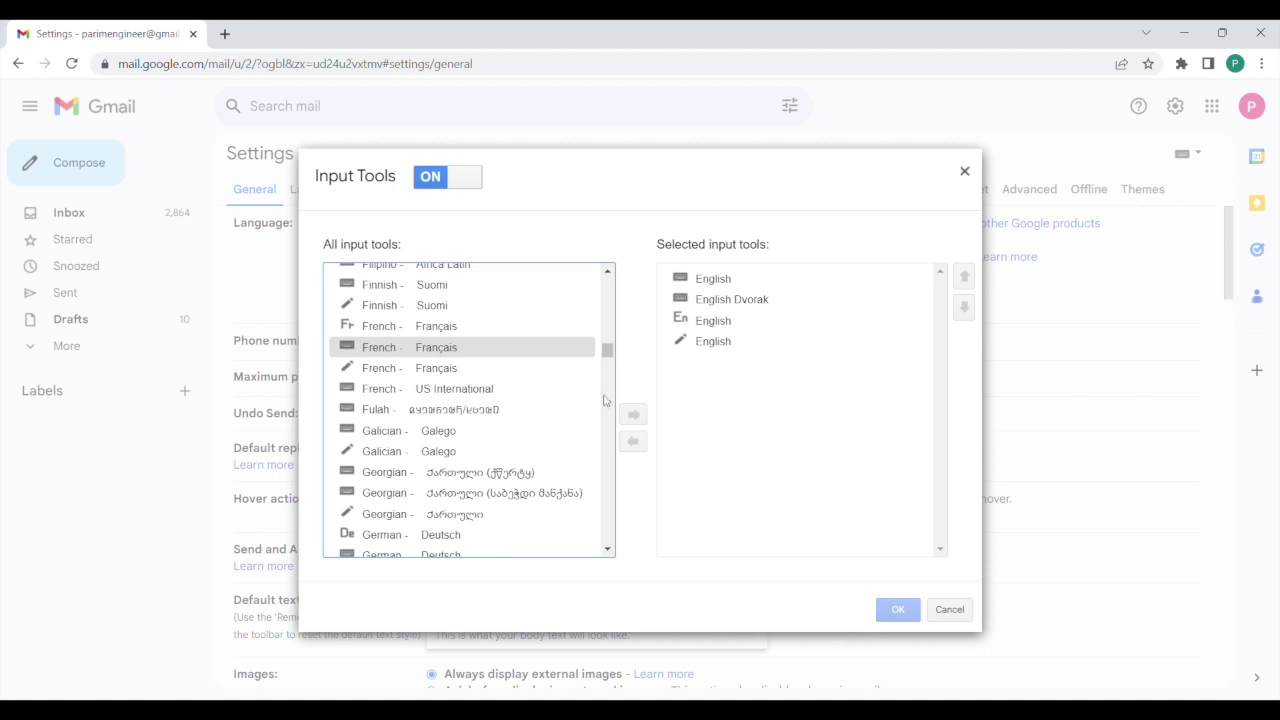
pyautogui.click(639, 420)
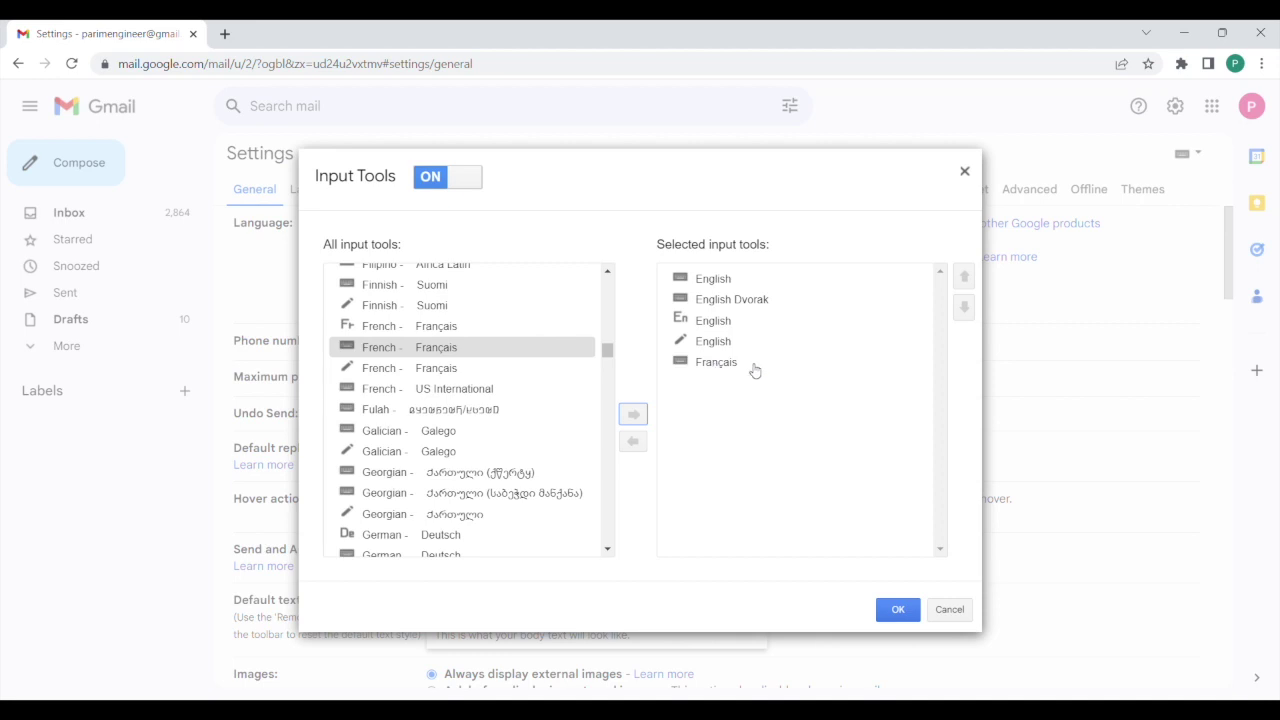
pyautogui.click(896, 612)
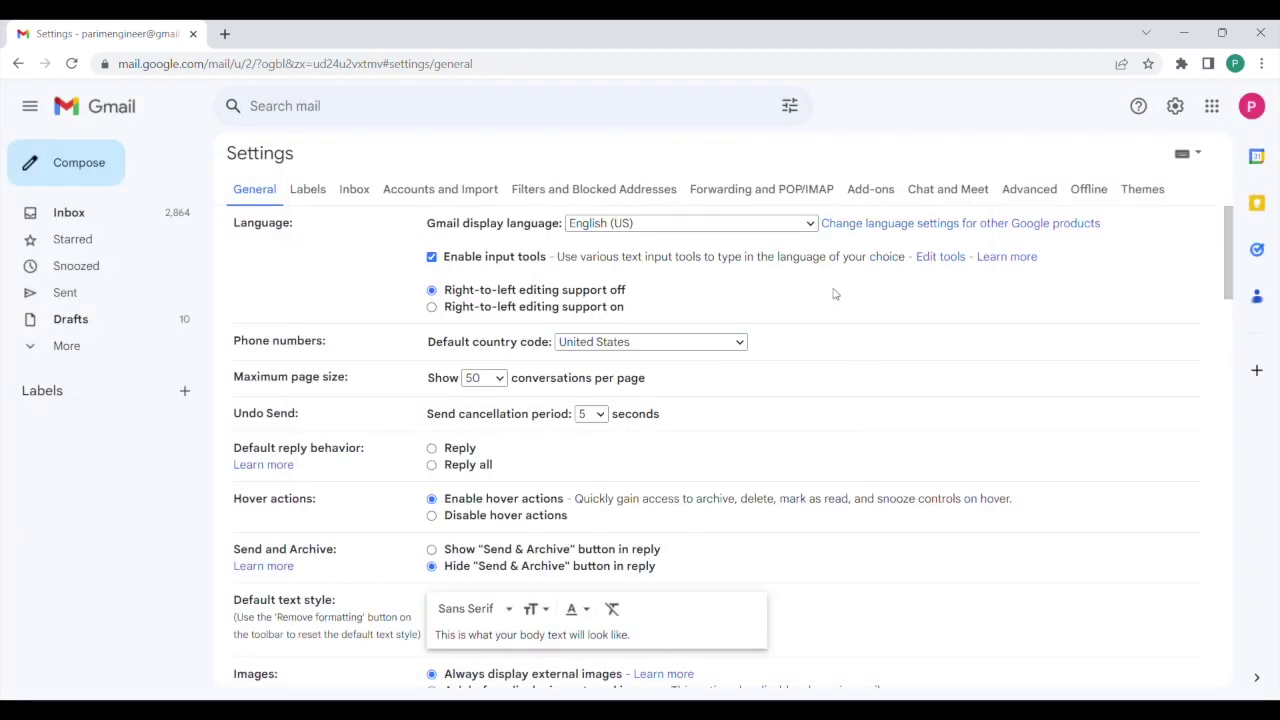
# Return to the inbox and check that the input tools list now offers Français.
pyautogui.click(97, 213)
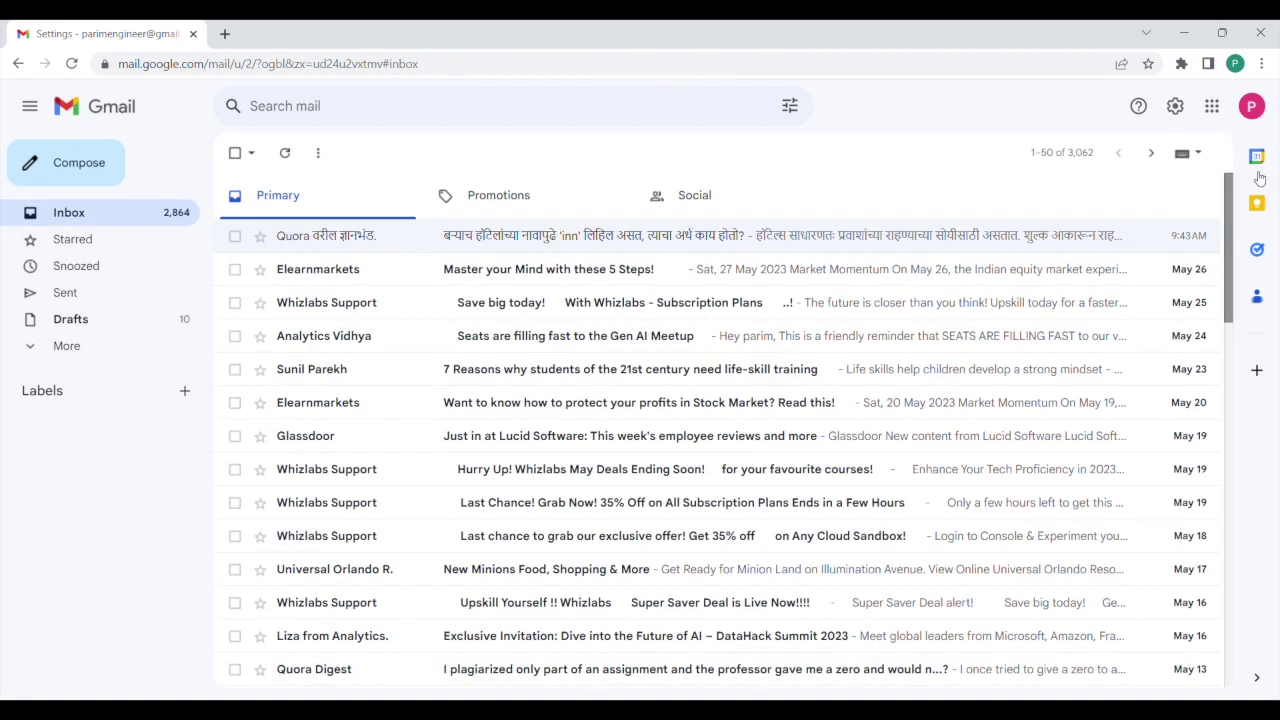
pyautogui.click(1201, 154)
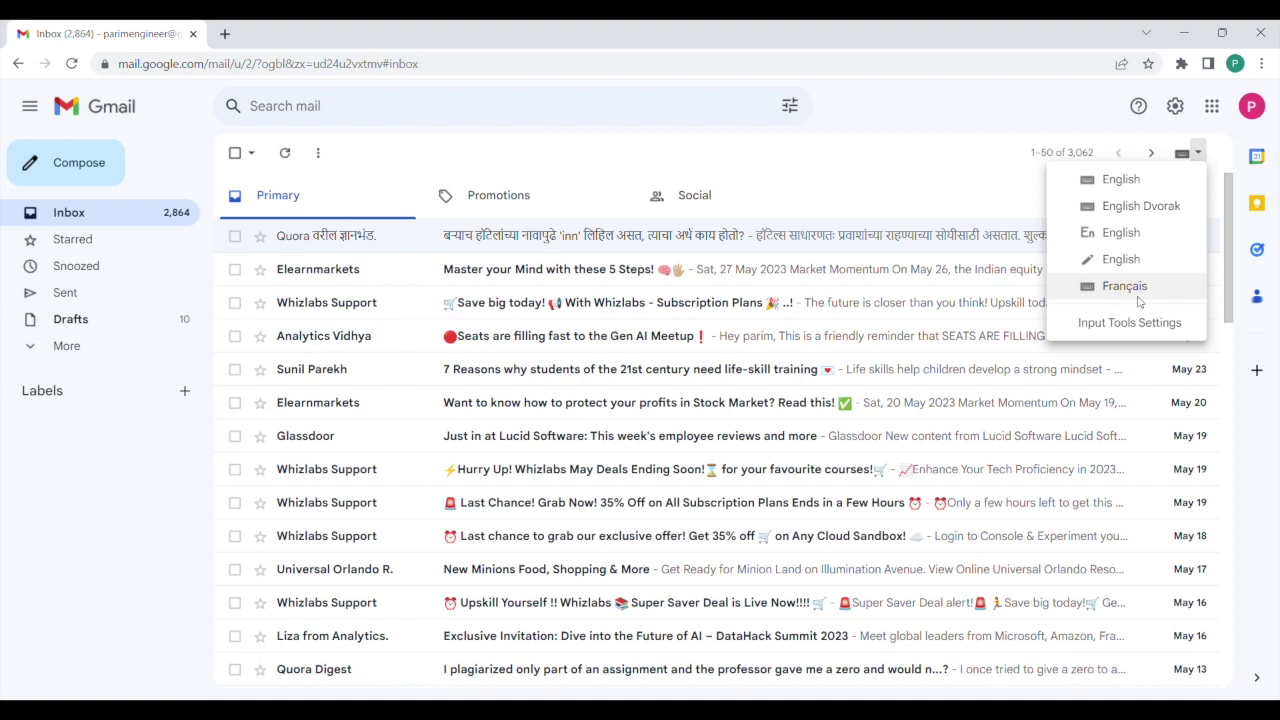
pyautogui.click(966, 135)
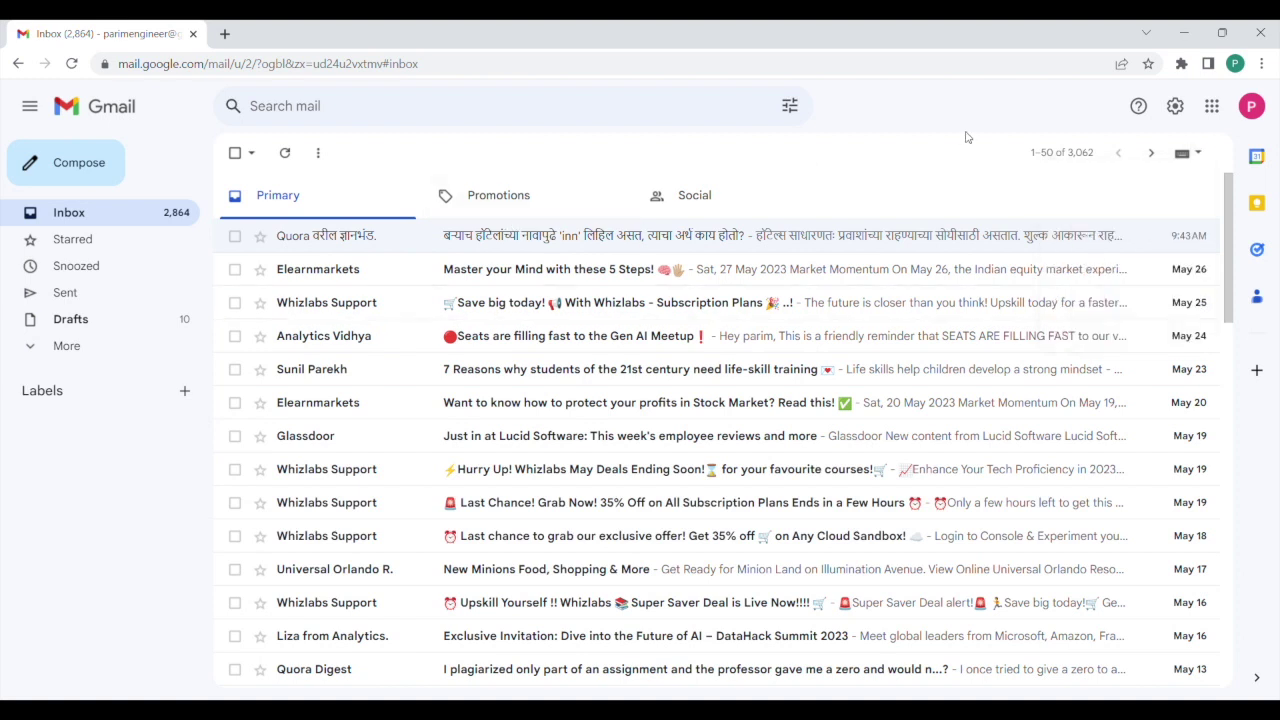
# Open the full settings page from the gear's quick settings panel.
pyautogui.click(1190, 120)
pyautogui.click(1125, 194)
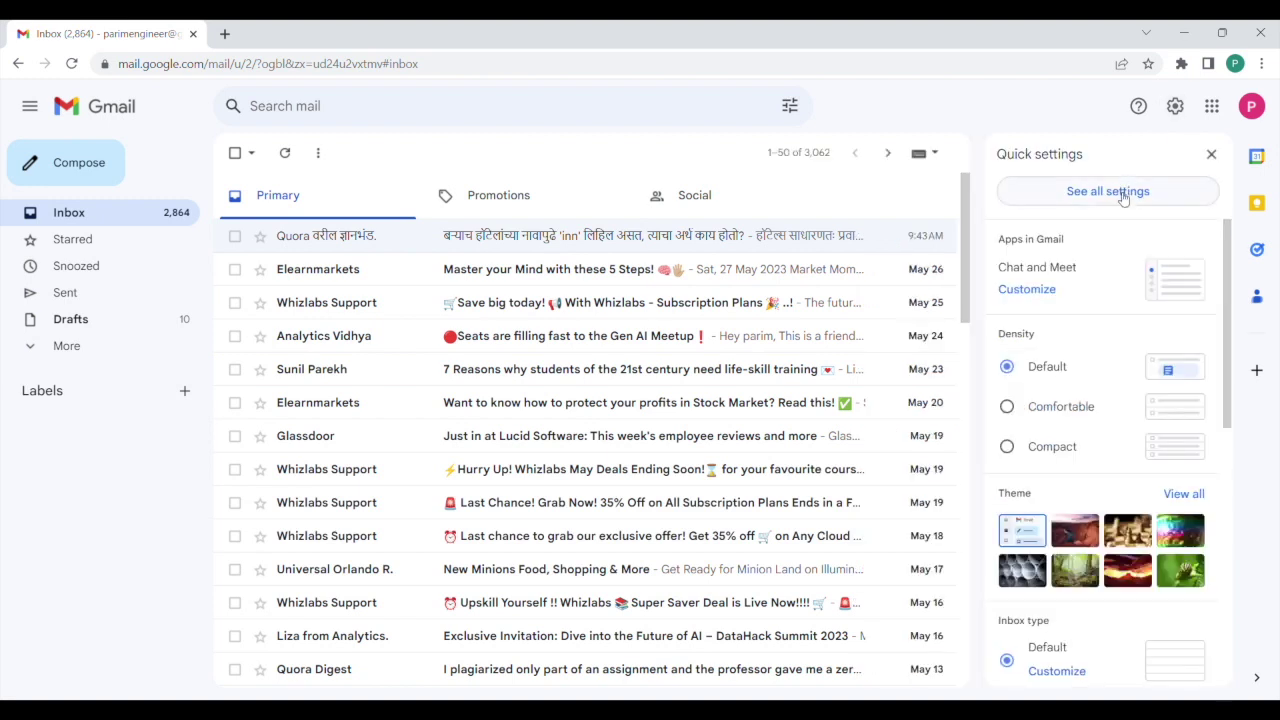